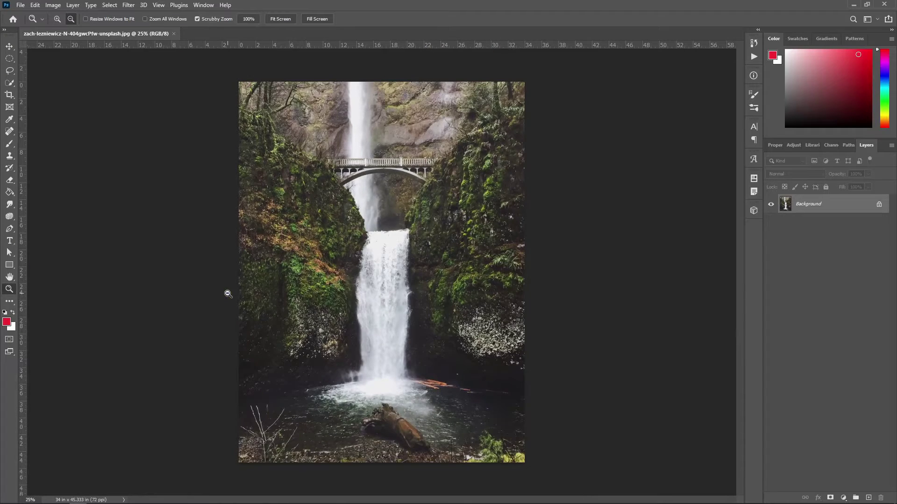
Duplicate the waterfall photo's Background layer into a new Layer 1.
alt+click(286, 276)
key(ctrl+j)
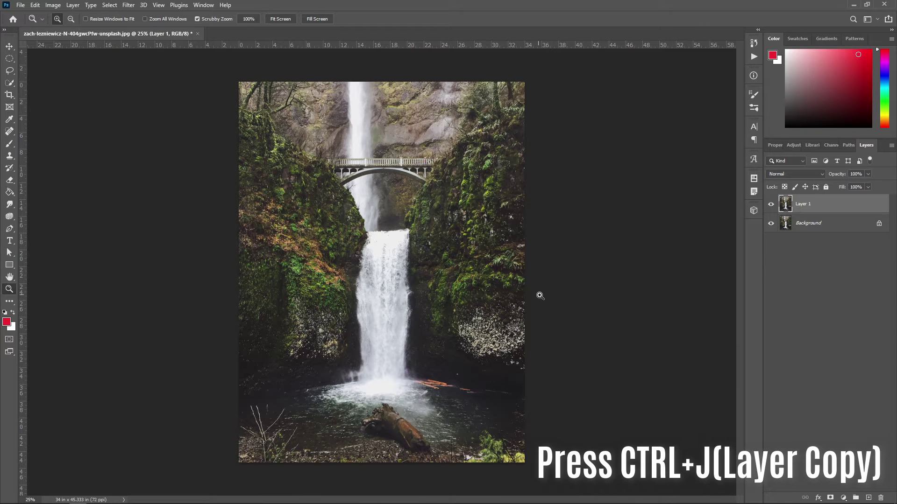
Apply a Motion Blur to Layer 1 at a -90° angle with a slightly reduced distance.
click(126, 6)
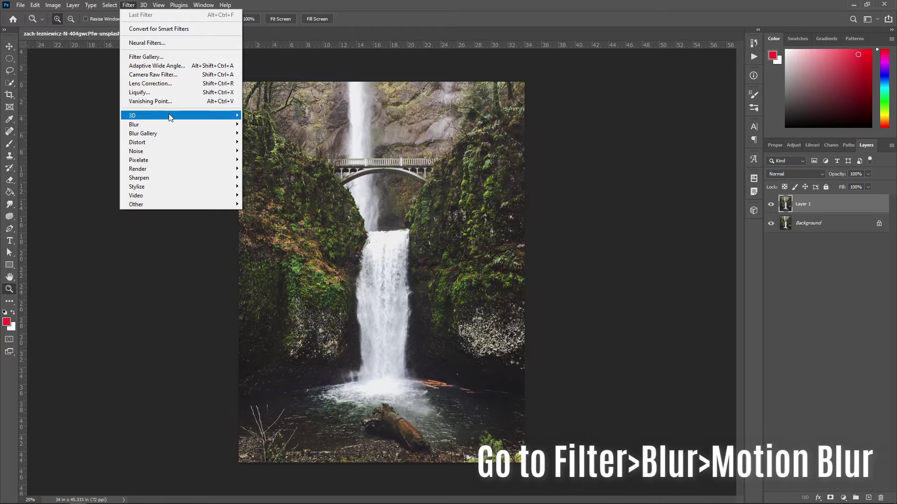
mouse_move(178, 124)
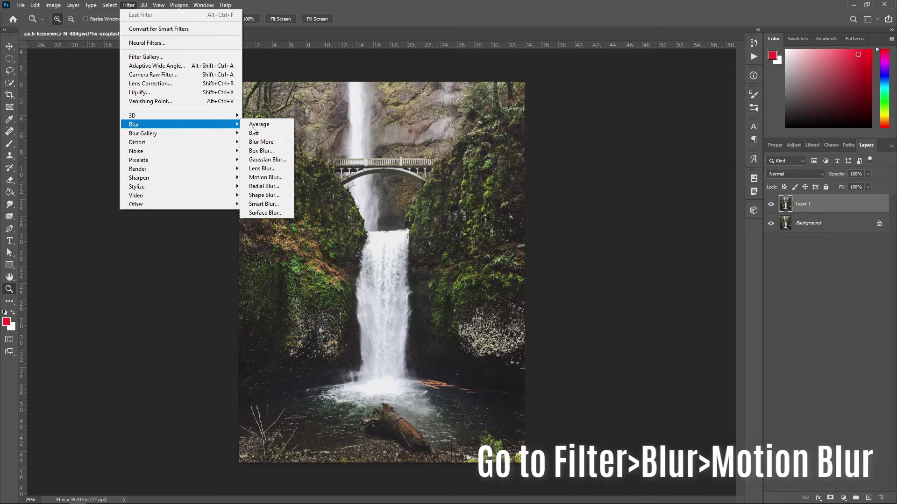
click(265, 178)
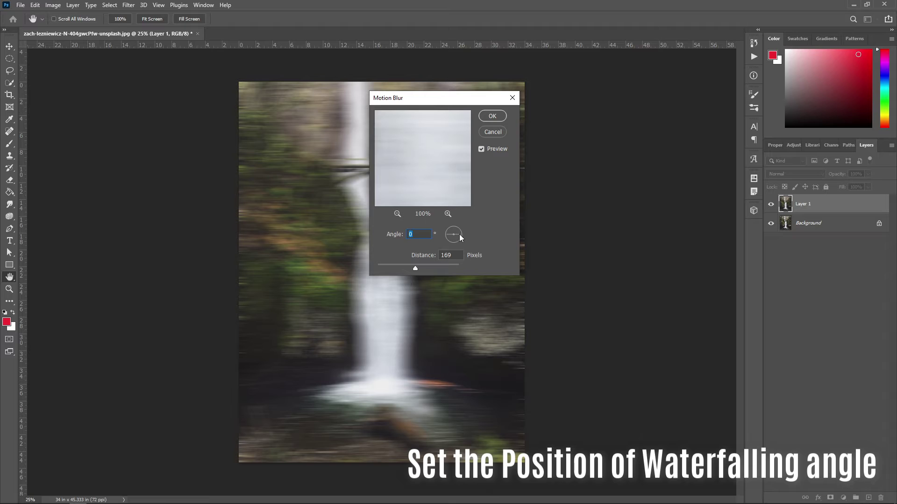
text(-90)
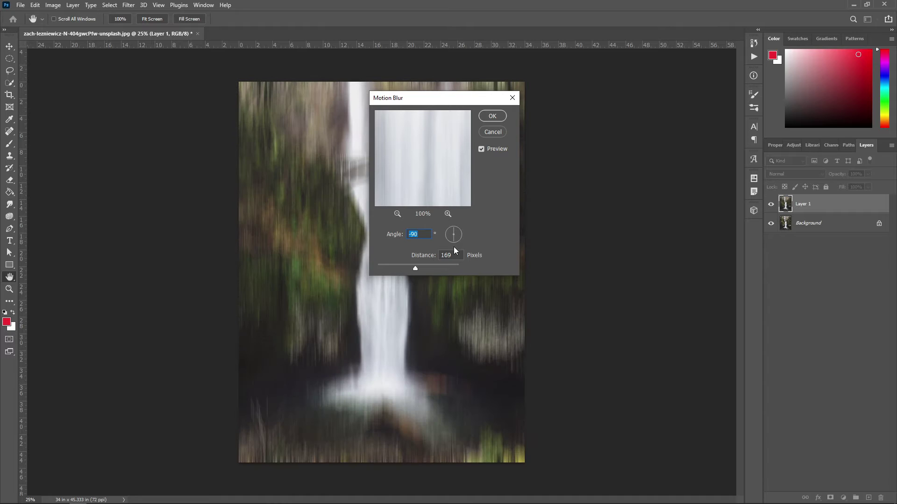
mouse_move(415, 267)
mouse_down()
mouse_move(380, 268)
mouse_move(411, 268)
mouse_up()
click(493, 115)
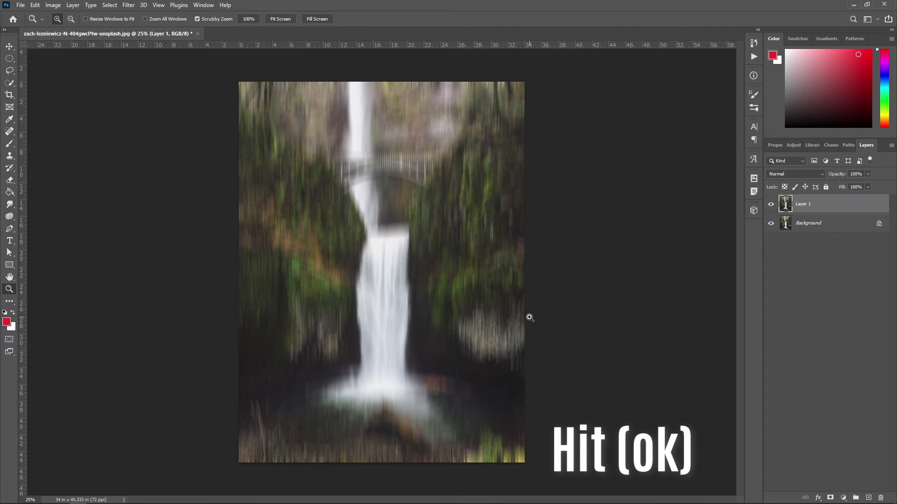
Add a layer mask to Layer 1 and paint it entirely black to hide the blur.
click(830, 499)
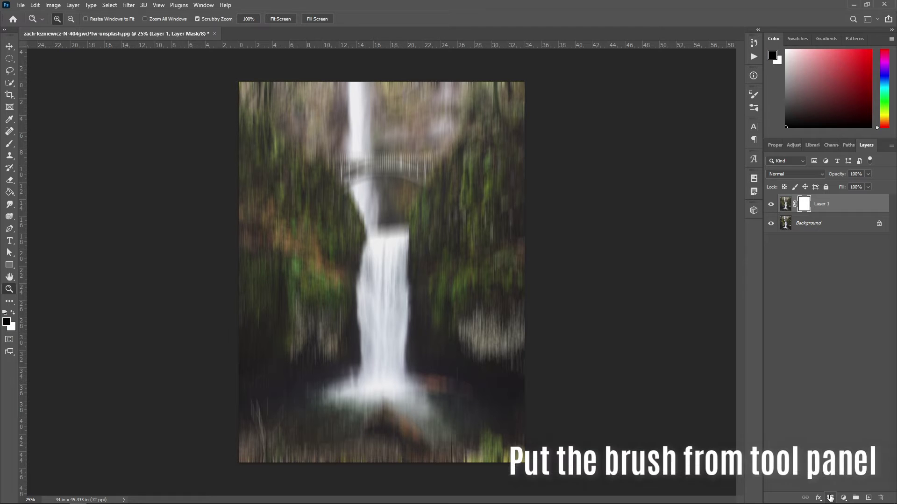
click(9, 144)
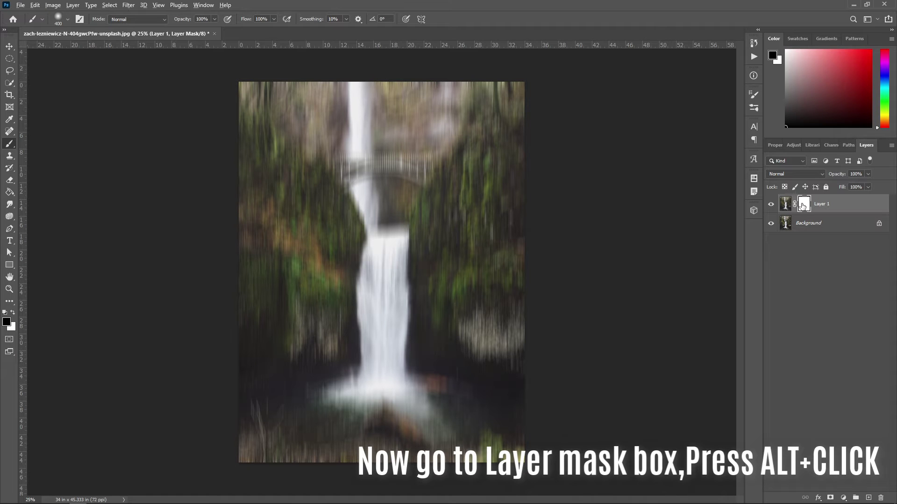
alt+click(803, 205)
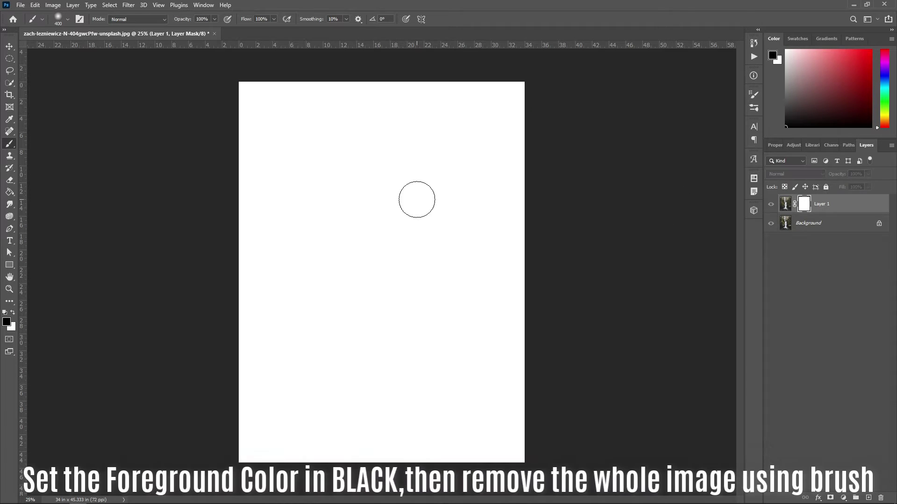
key(bracketright)
key(bracketright)
key(bracketright)
key(bracketright)
mouse_move(244, 140)
mouse_down()
mouse_move(571, 106)
mouse_move(220, 360)
mouse_move(595, 482)
mouse_move(564, 444)
mouse_up()
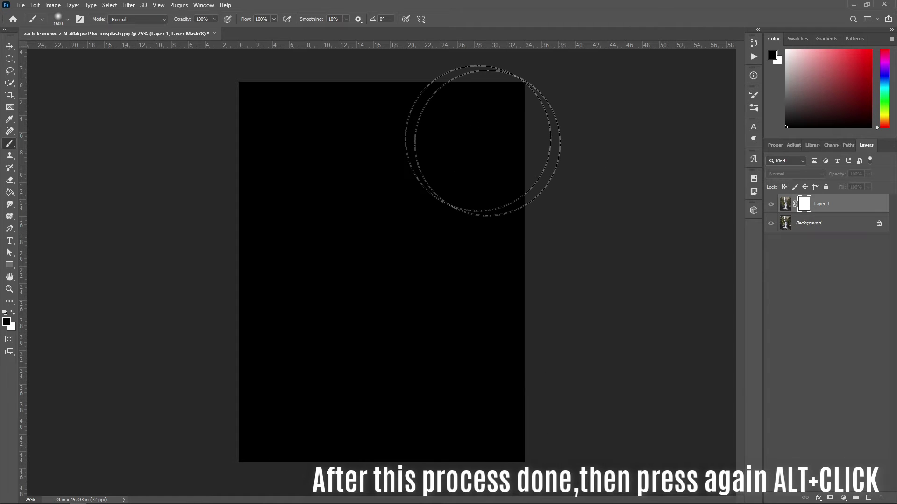
alt+click(805, 208)
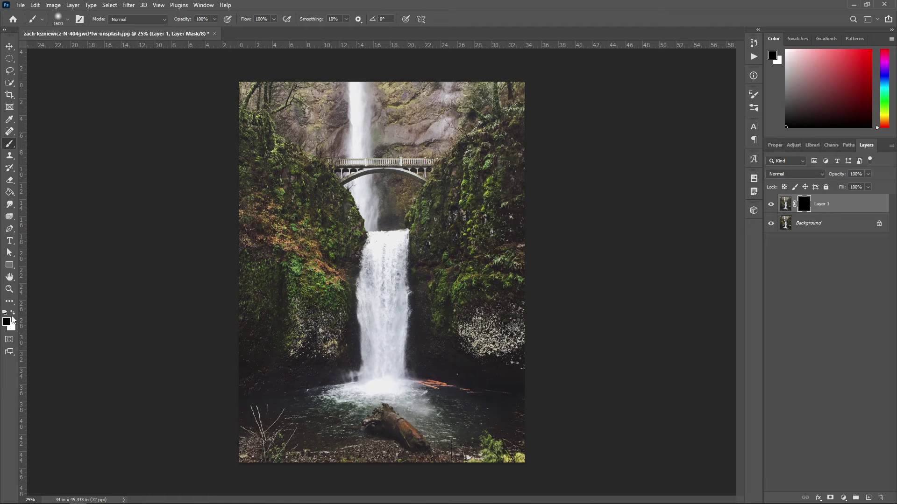
Zoom in on the waterfall and set up a white brush for the mask.
click(9, 289)
drag(376, 333, 411, 238)
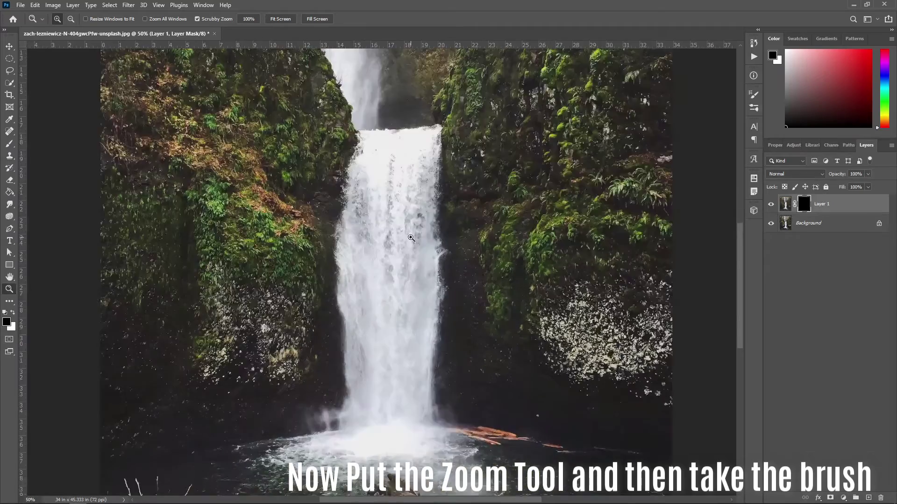
click(410, 238)
click(10, 143)
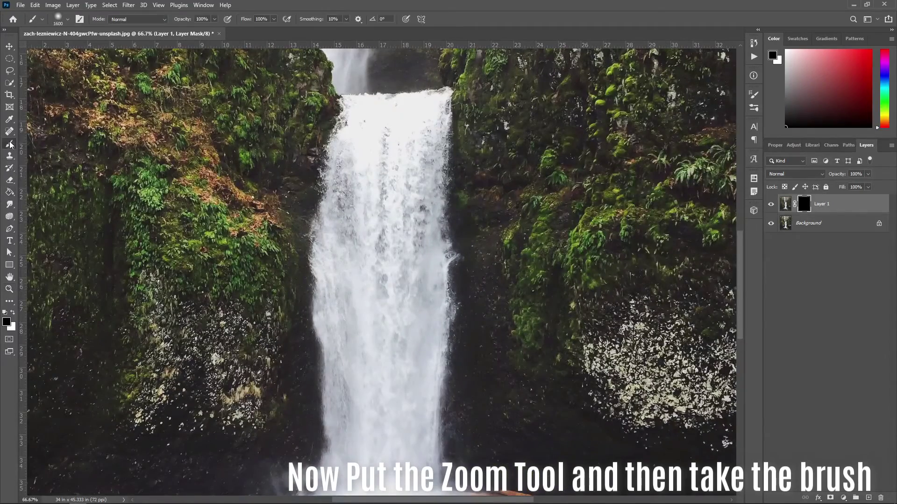
click(13, 312)
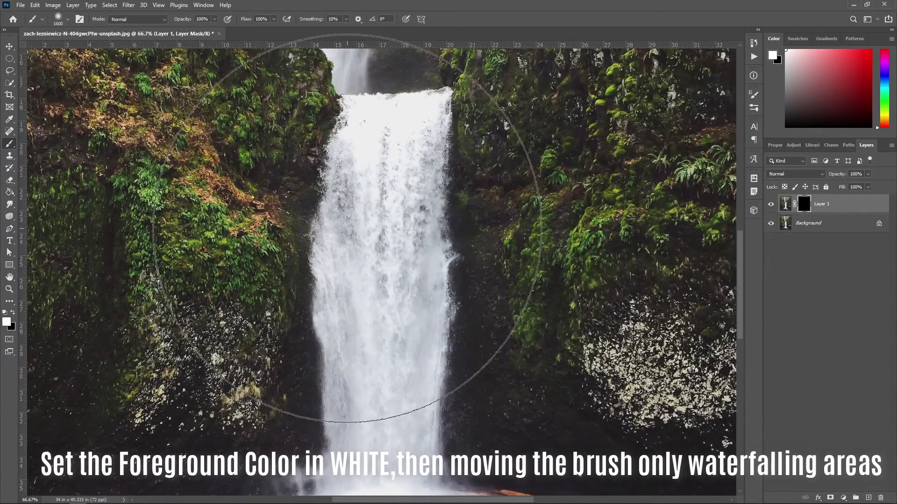
key(bracketleft)
key(bracketleft)
key(bracketleft)
key(bracketleft)
key(bracketleft)
key(bracketleft)
key(bracketleft)
key(bracketleft)
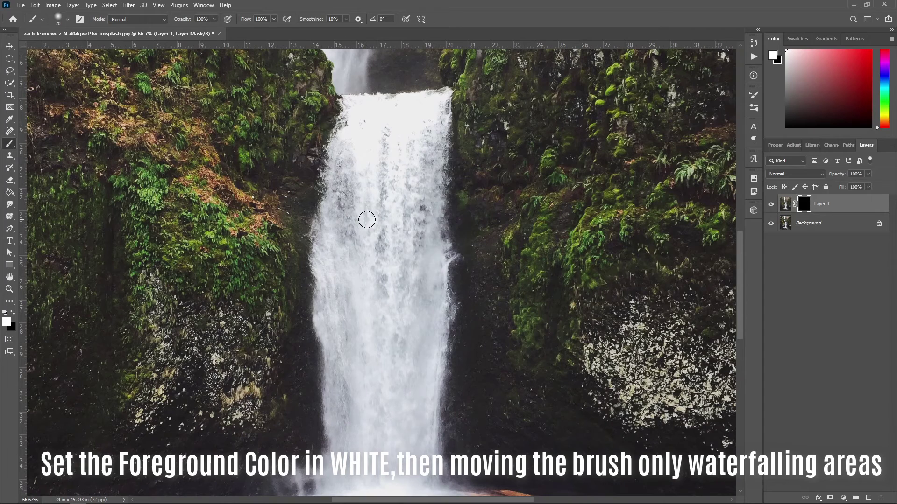
key(bracketright)
key(bracketright)
key(bracketright)
key(bracketright)
key(bracketright)
Paint blur back onto the lower falls, their base, below the bridge and the upper falls.
mouse_move(341, 256)
mouse_down()
mouse_move(371, 128)
mouse_move(395, 122)
mouse_move(417, 132)
mouse_move(394, 297)
mouse_move(400, 217)
mouse_move(402, 342)
mouse_move(380, 437)
mouse_move(359, 418)
mouse_move(349, 294)
mouse_move(380, 322)
mouse_move(355, 271)
mouse_move(374, 196)
mouse_move(356, 190)
mouse_move(360, 270)
mouse_move(398, 259)
mouse_move(407, 168)
mouse_move(378, 427)
mouse_up()
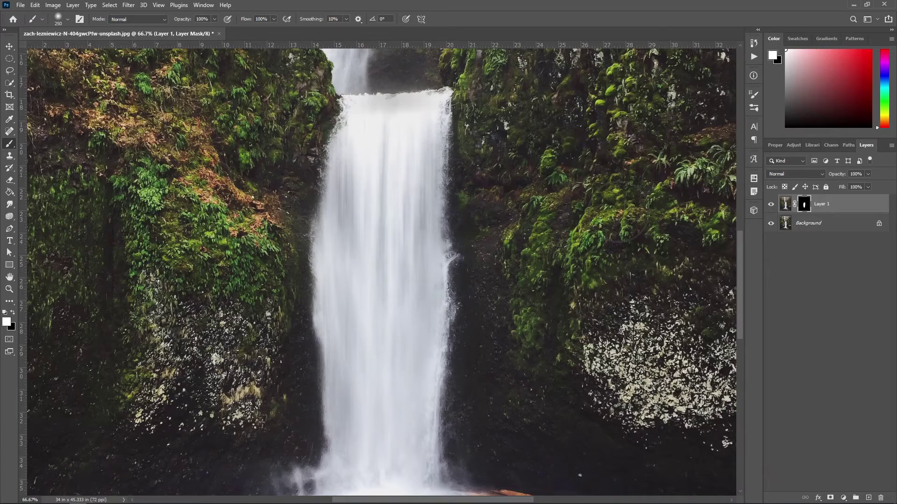
scroll(733, 262, down, 5)
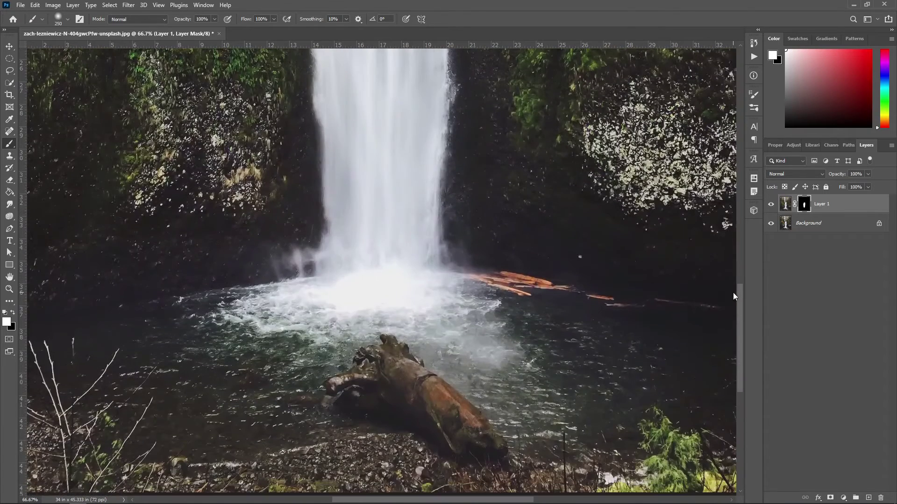
mouse_move(392, 220)
mouse_down()
mouse_move(354, 242)
mouse_move(353, 254)
mouse_move(393, 256)
mouse_move(374, 264)
mouse_move(411, 250)
mouse_move(344, 266)
mouse_move(380, 272)
mouse_move(406, 252)
mouse_move(405, 156)
mouse_up()
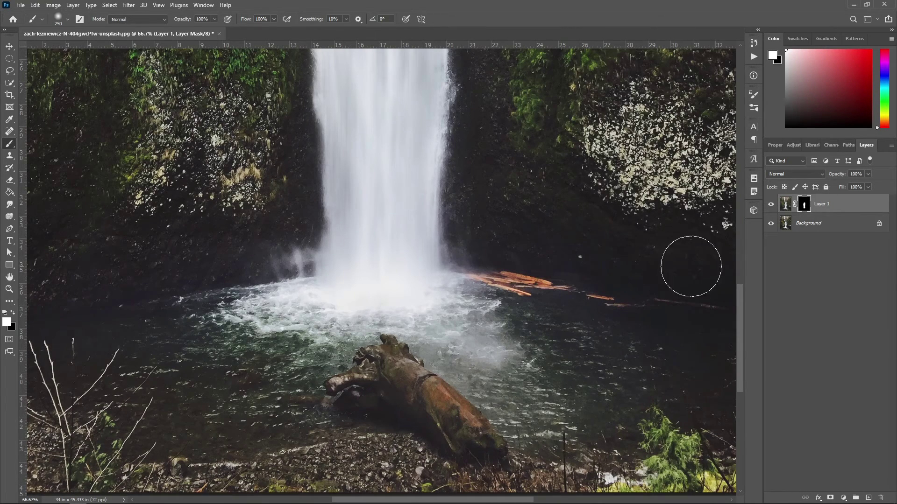
drag(740, 286, 740, 225)
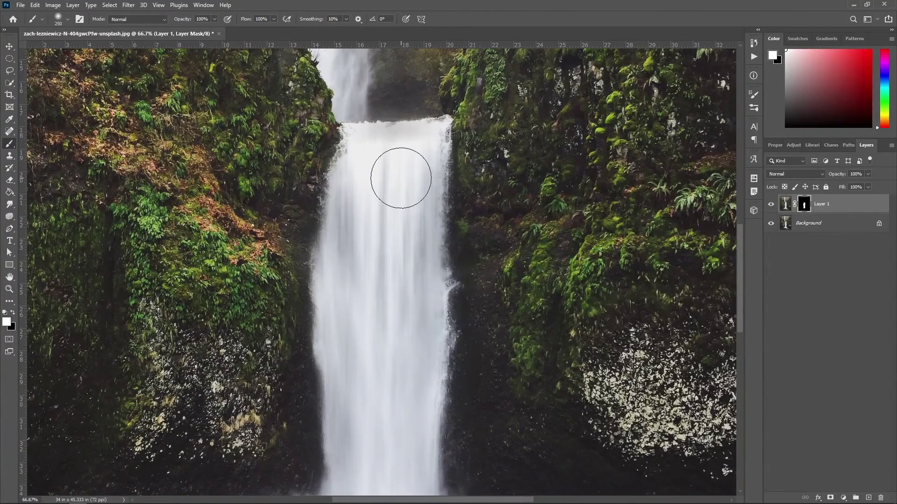
key(bracketleft)
key(bracketleft)
key(bracketleft)
mouse_move(403, 169)
mouse_down()
mouse_move(366, 142)
mouse_move(416, 142)
mouse_up()
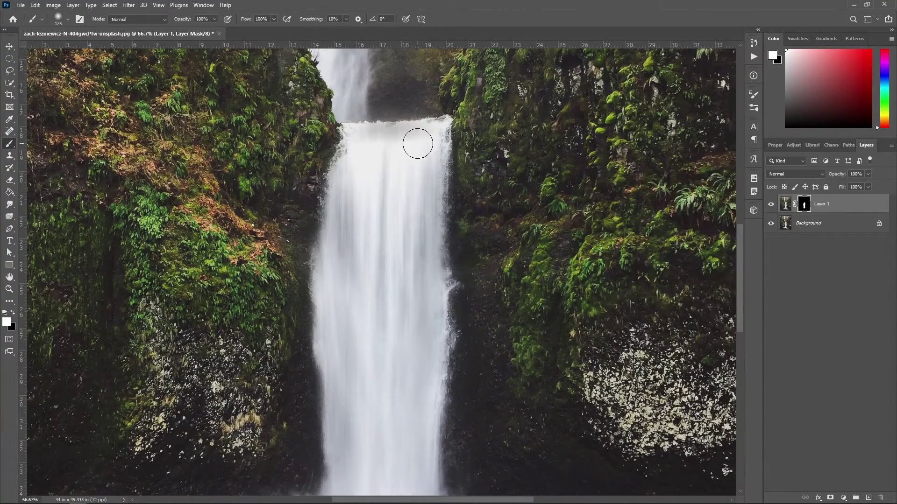
drag(741, 228, 738, 168)
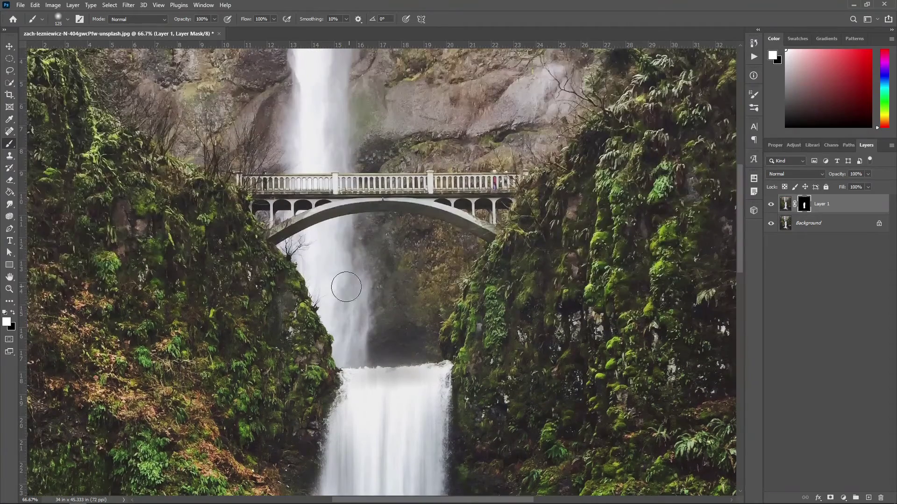
mouse_move(331, 281)
mouse_down()
mouse_move(333, 244)
mouse_move(346, 344)
mouse_up()
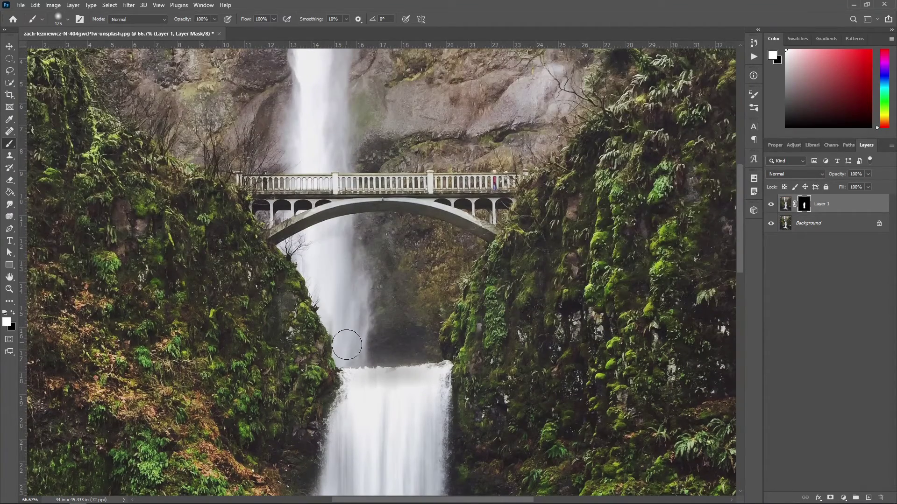
drag(740, 233, 738, 196)
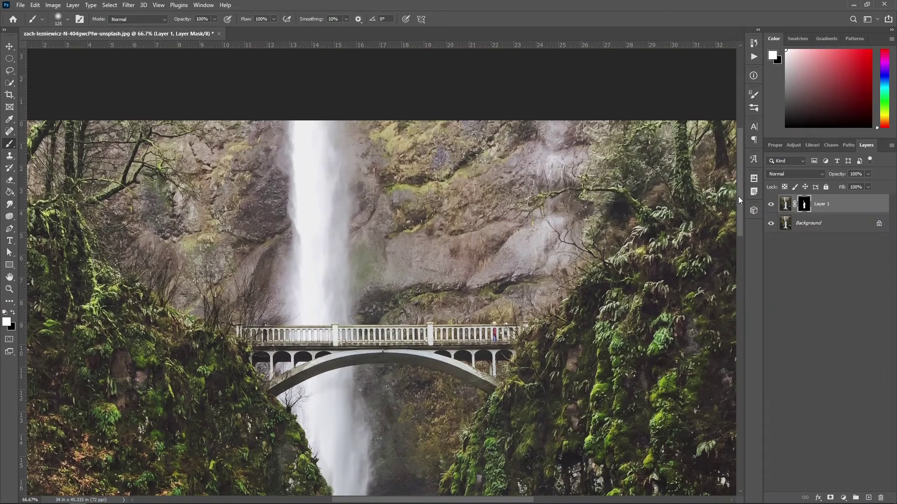
mouse_move(293, 299)
mouse_down()
mouse_move(316, 301)
mouse_move(316, 140)
mouse_move(327, 175)
mouse_up()
Unlock the Background as Layer 0 and duplicate it into Layer 0 copy.
click(9, 289)
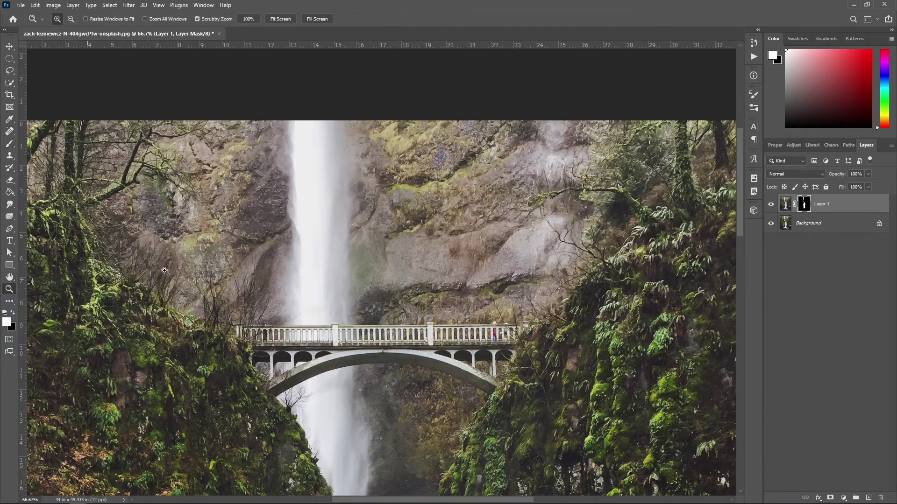
alt+click(288, 260)
alt+click(287, 260)
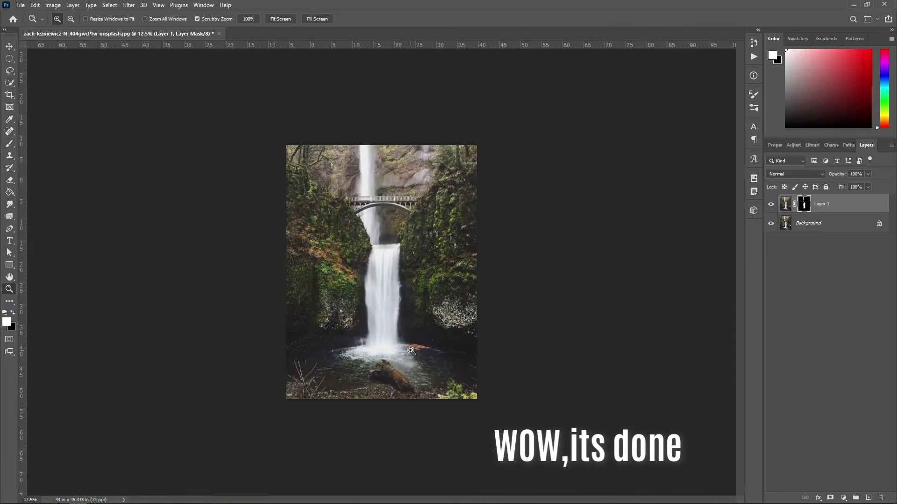
click(430, 359)
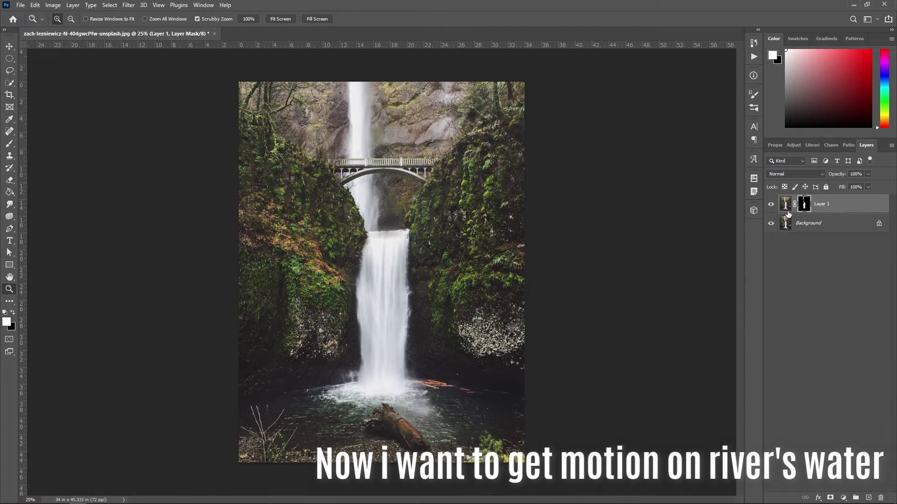
click(845, 227)
click(879, 223)
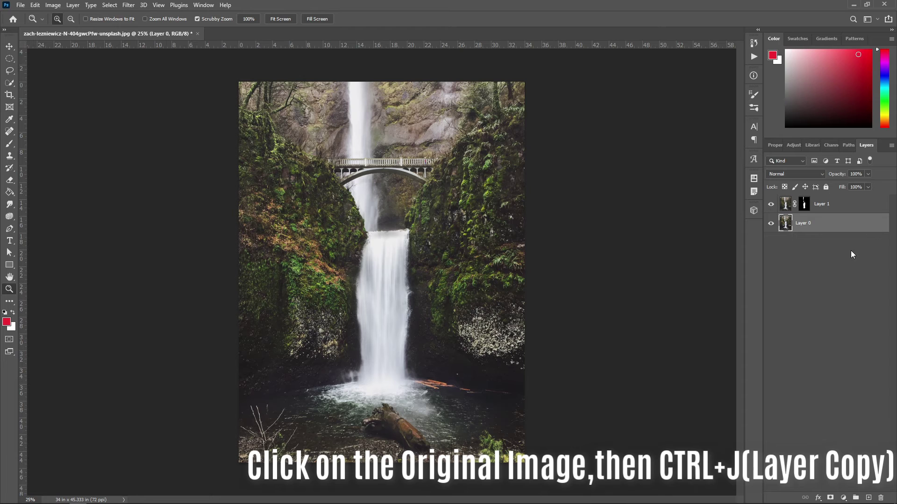
key(ctrl+j)
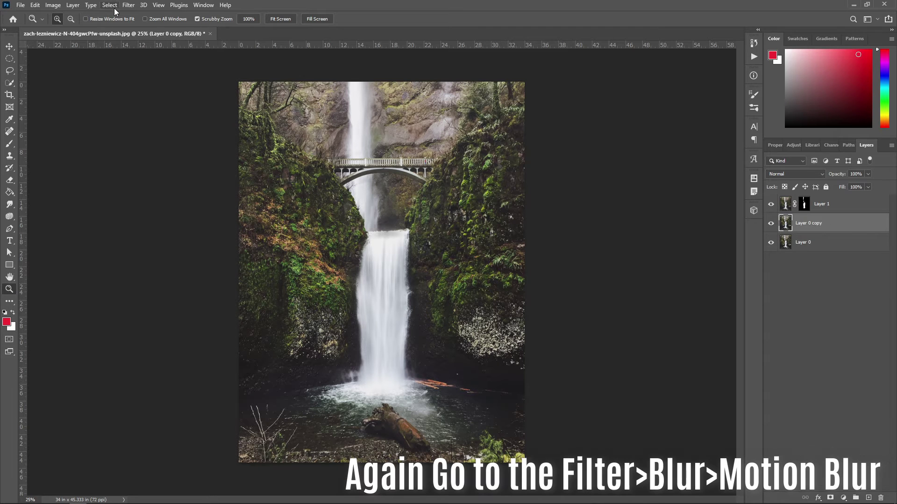
Blur Layer 0 copy with Motion Blur at a 0° angle and 166 pixels distance.
click(129, 6)
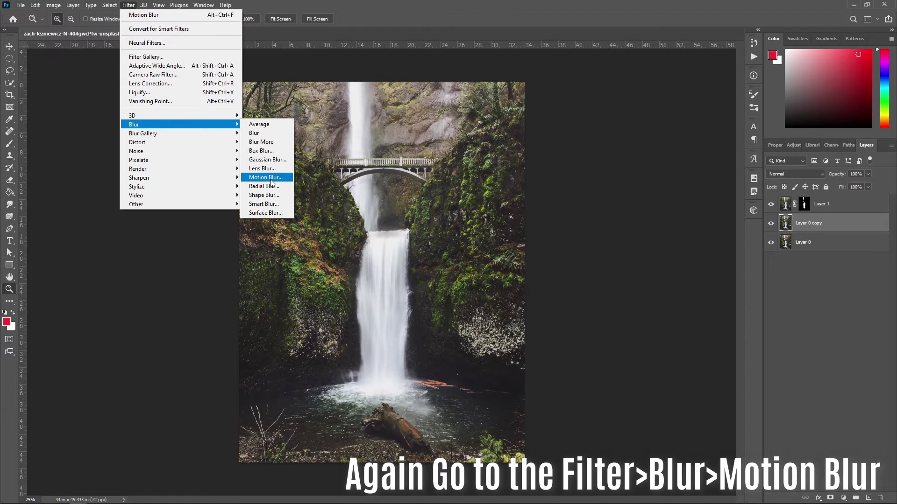
mouse_move(133, 125)
click(271, 178)
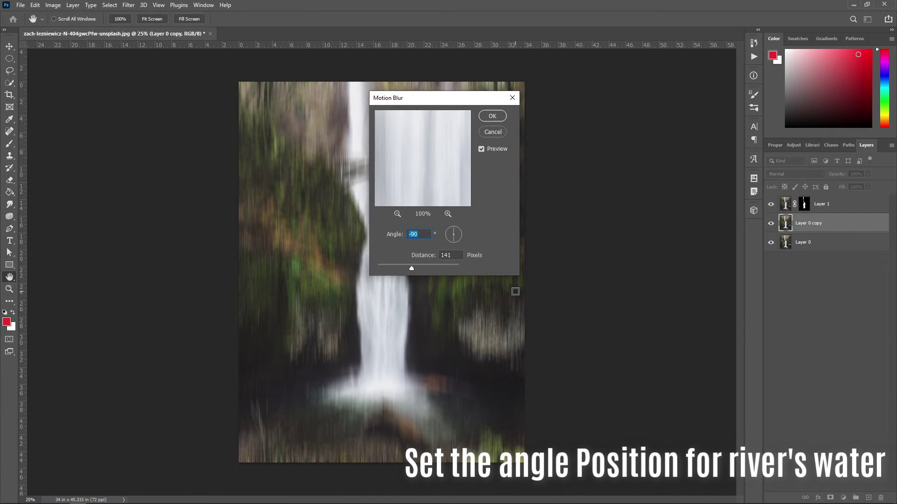
text(4)
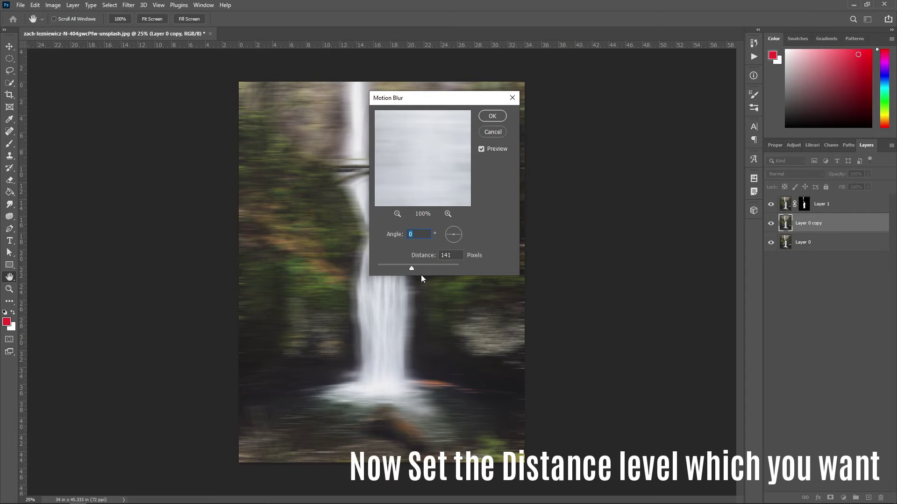
drag(411, 268, 418, 268)
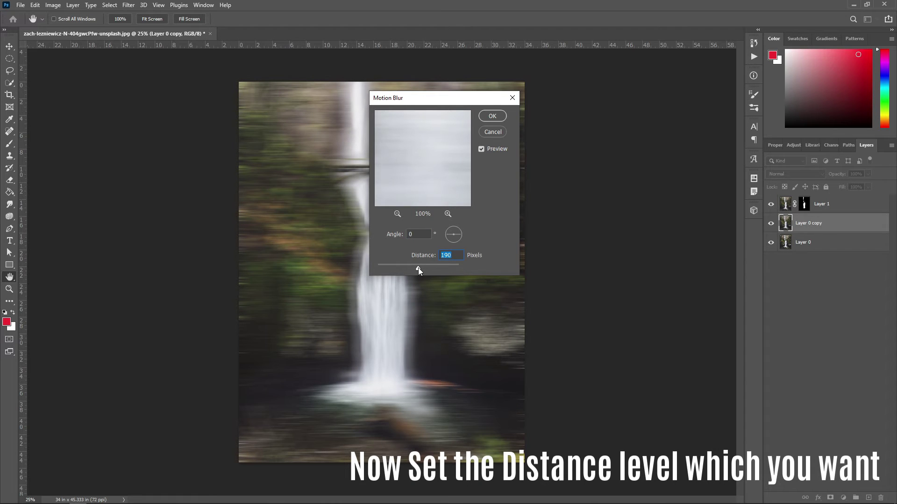
drag(416, 267, 415, 268)
click(492, 116)
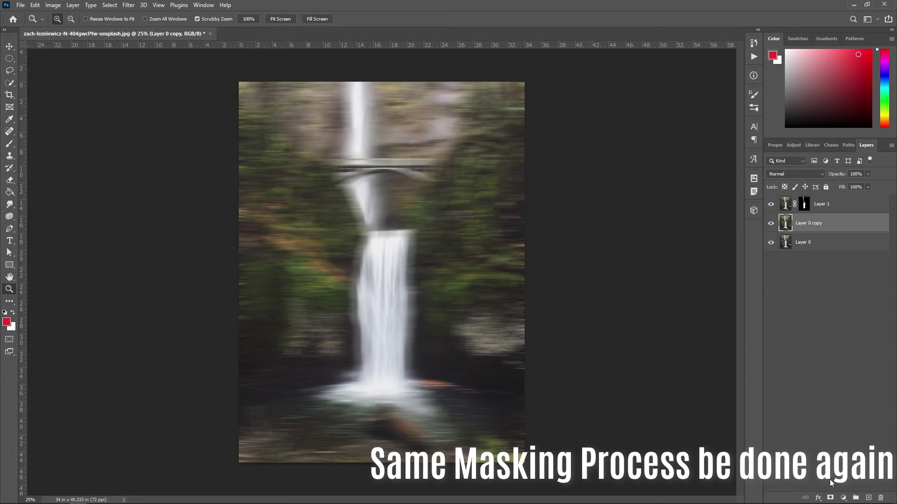
Add a mask to Layer 0 copy and paint it fully black with a 1500 px brush.
click(829, 498)
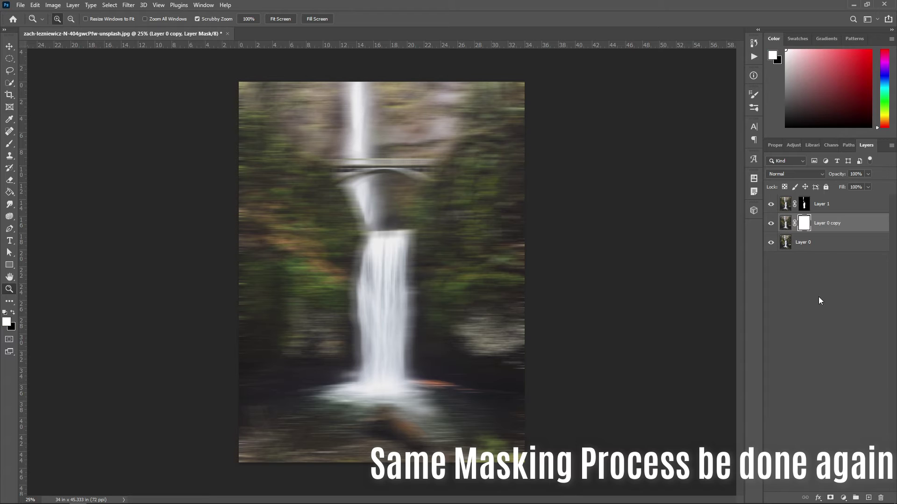
alt+click(803, 227)
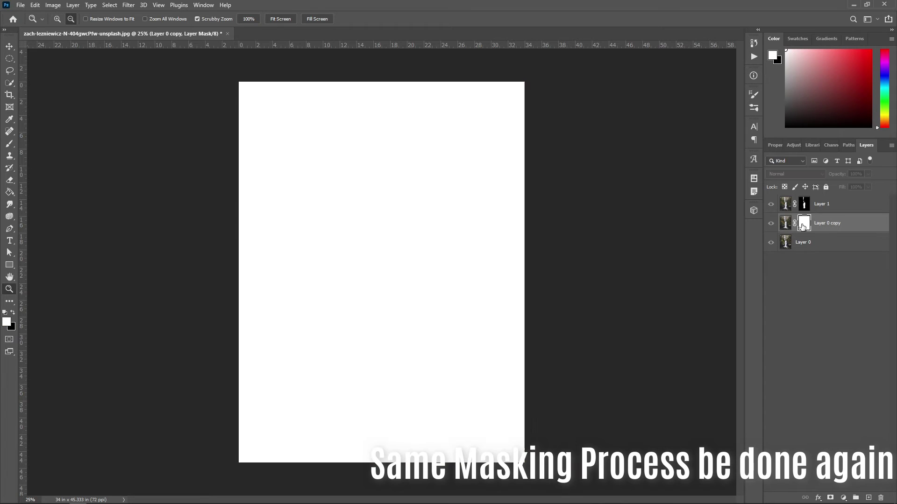
click(9, 145)
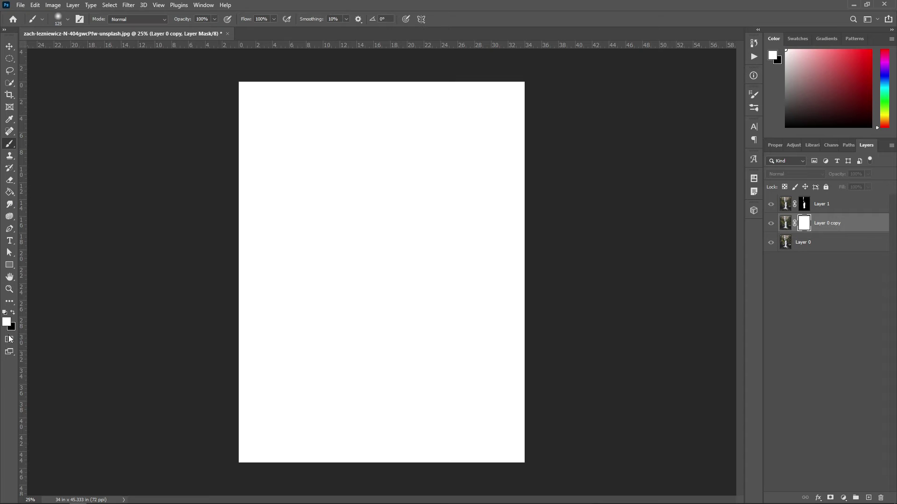
click(14, 316)
key(bracketright)
key(bracketright)
key(bracketright)
key(bracketright)
key(bracketright)
key(bracketright)
drag(202, 114, 633, 114)
mouse_move(565, 114)
mouse_down()
mouse_move(200, 210)
mouse_move(555, 270)
mouse_move(416, 345)
mouse_move(270, 453)
mouse_up()
mouse_move(391, 450)
mouse_down()
mouse_move(210, 491)
mouse_move(186, 471)
mouse_move(637, 431)
mouse_move(534, 406)
mouse_up()
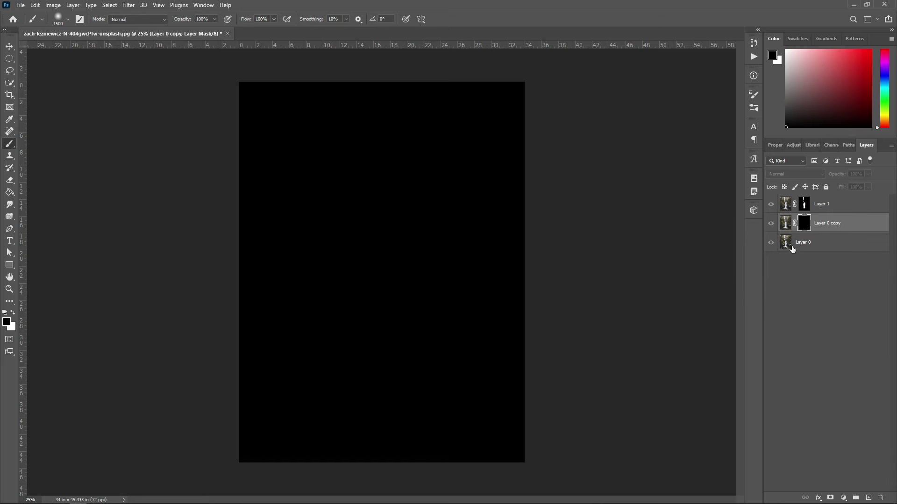
alt+click(804, 228)
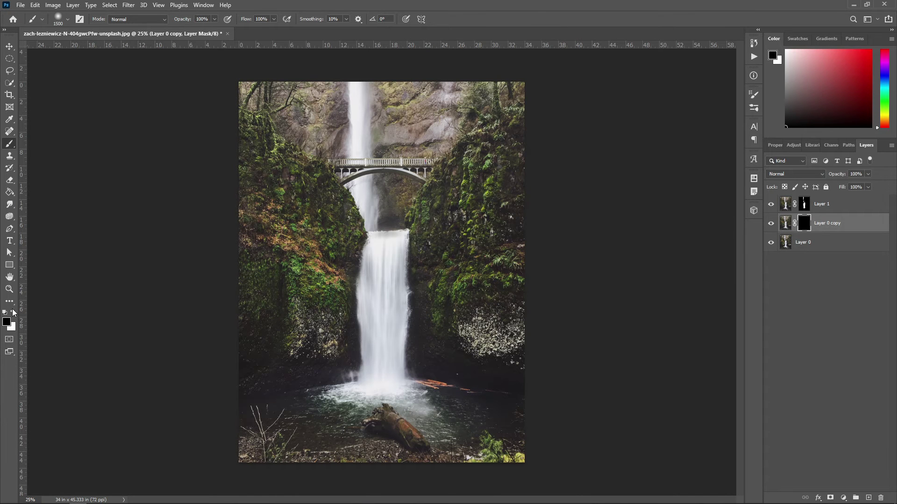
Zoom into the lower-left foreground and select Layer 0 for retouching.
click(10, 292)
drag(236, 452, 269, 464)
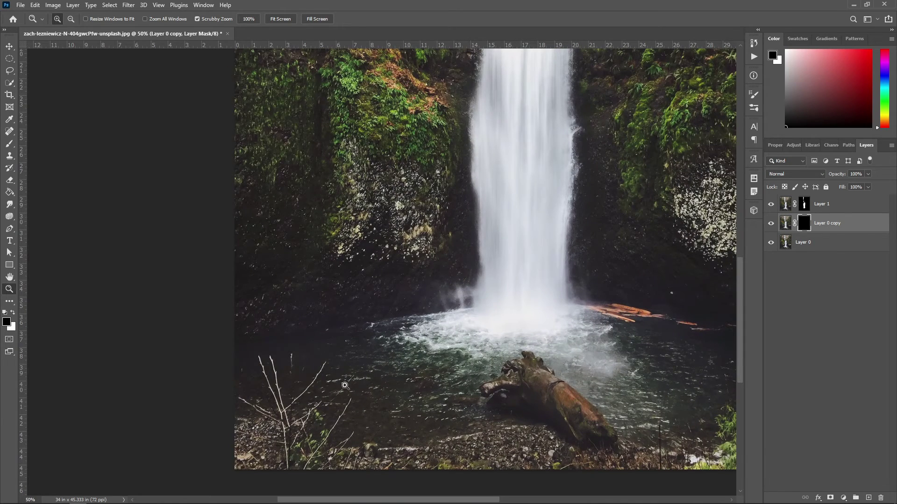
click(834, 243)
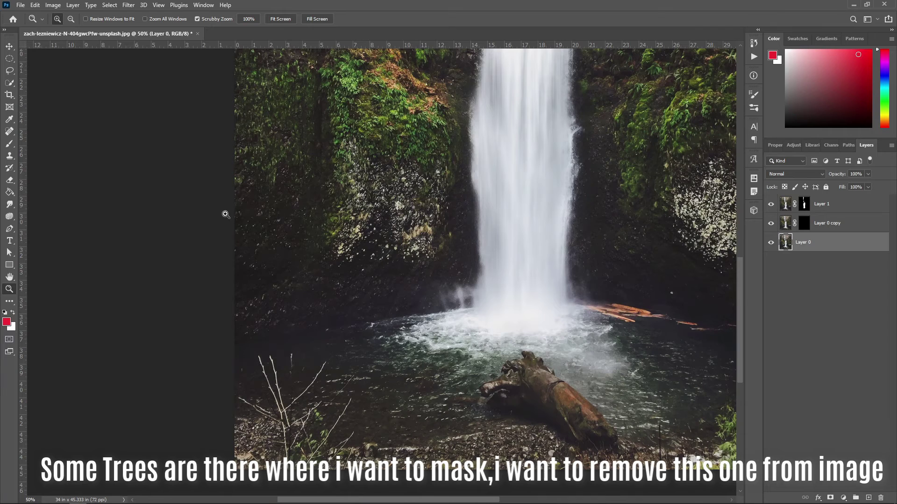
Heal away the lower-left shore branches on Layer 0 with a 70 px Spot Healing Brush.
right_click(6, 136)
click(52, 131)
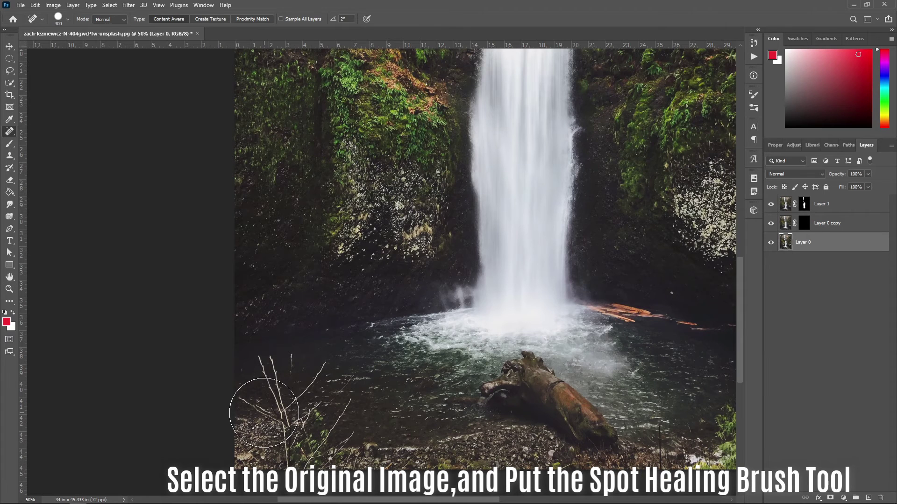
key(bracketleft)
key(bracketleft)
key(bracketleft)
key(bracketleft)
key(bracketleft)
key(bracketleft)
key(bracketleft)
drag(273, 417, 240, 400)
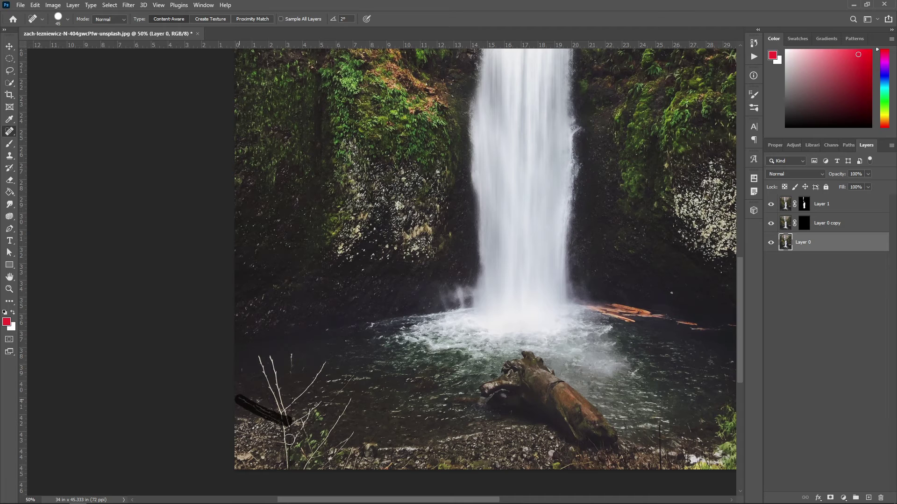
drag(258, 355, 288, 423)
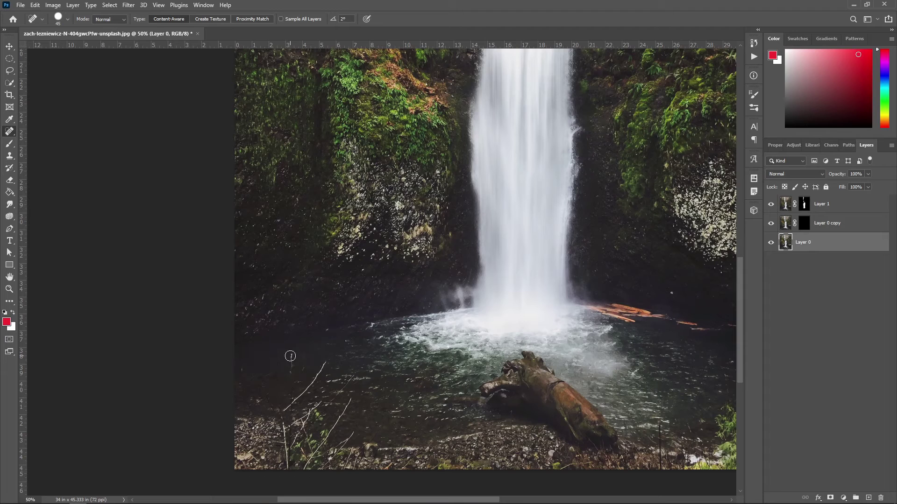
drag(324, 362, 279, 412)
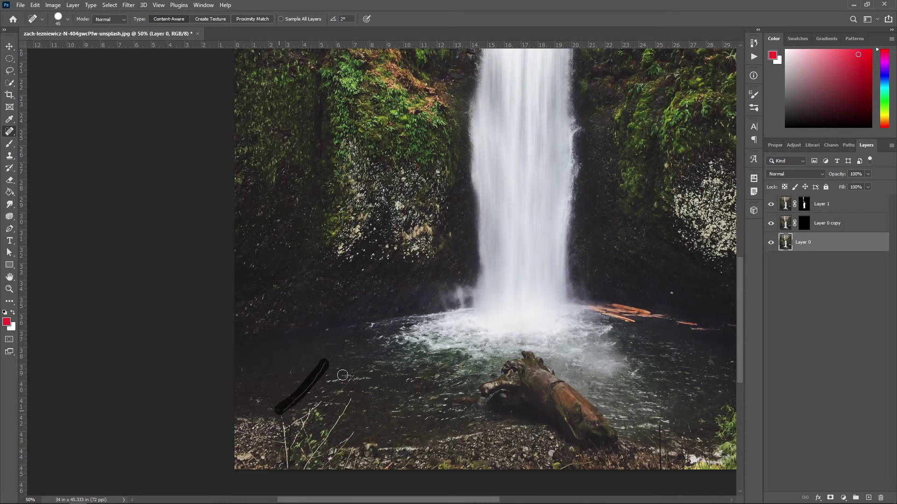
drag(353, 373, 292, 426)
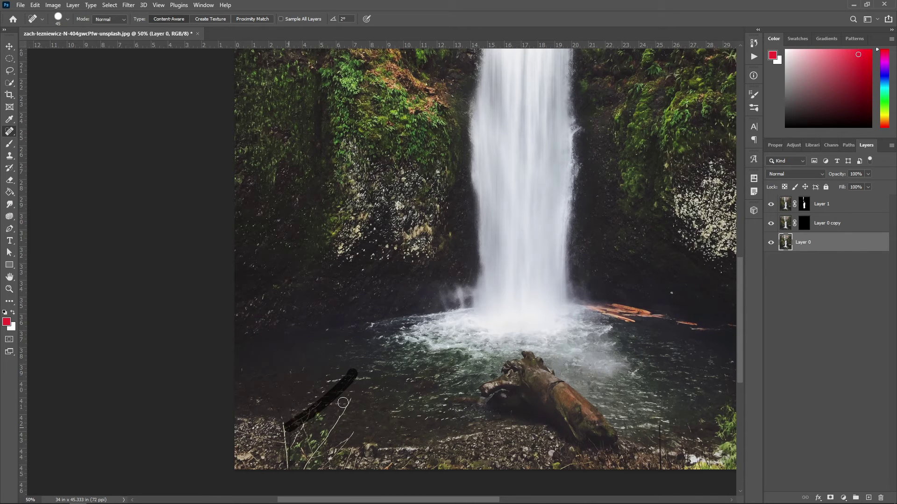
mouse_move(349, 400)
mouse_down()
mouse_move(319, 451)
mouse_move(333, 454)
mouse_up()
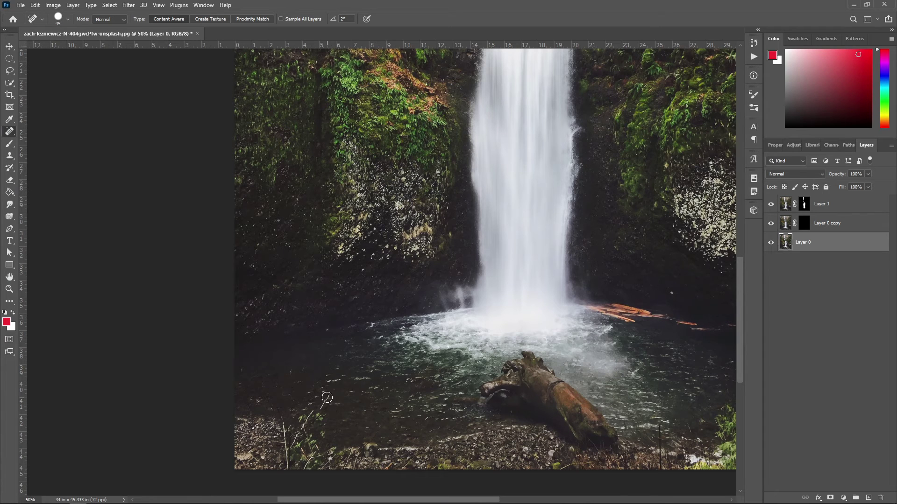
drag(329, 396, 288, 453)
drag(284, 423, 286, 462)
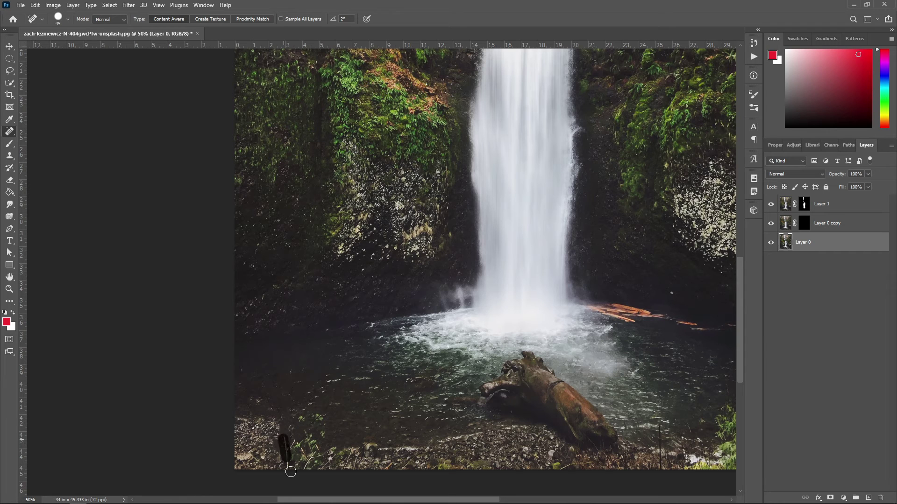
drag(235, 435, 265, 445)
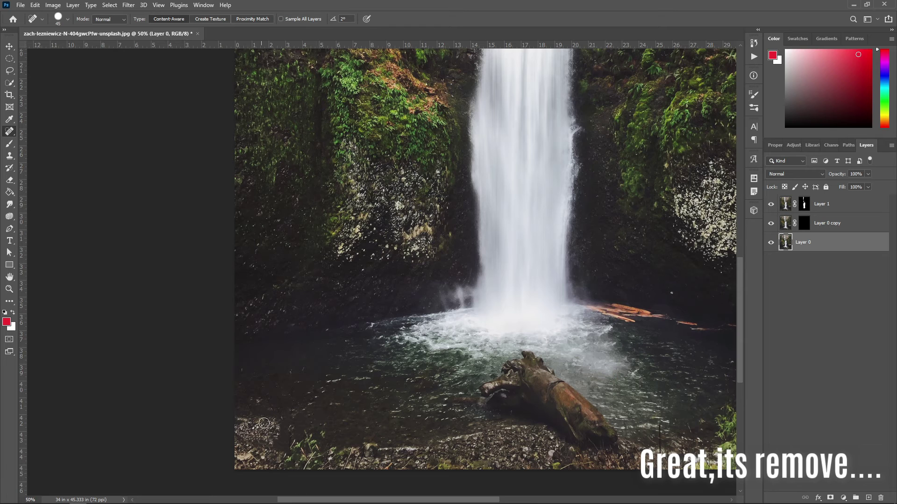
click(806, 223)
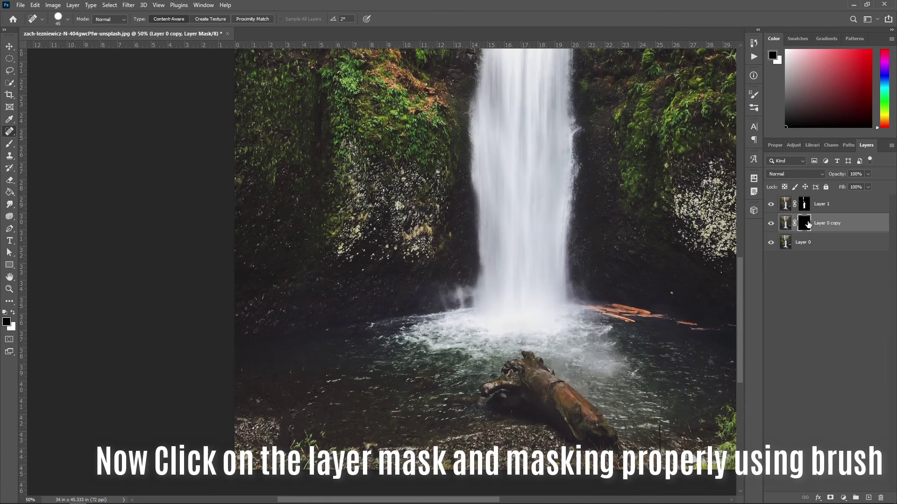
Paint white on Layer 0 copy's mask at 400 then 150 px to reveal blurred pond water around the log.
click(13, 143)
click(13, 312)
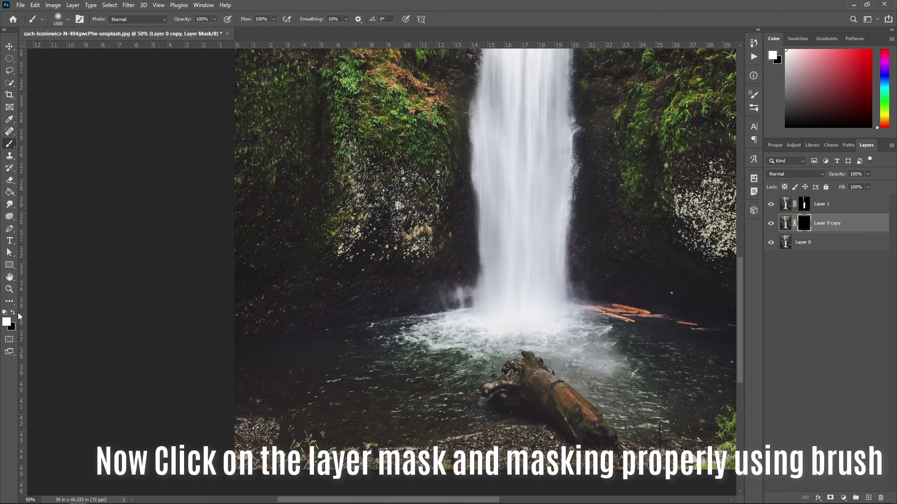
key(bracketleft)
key(bracketleft)
key(bracketleft)
key(bracketleft)
key(bracketleft)
key(bracketleft)
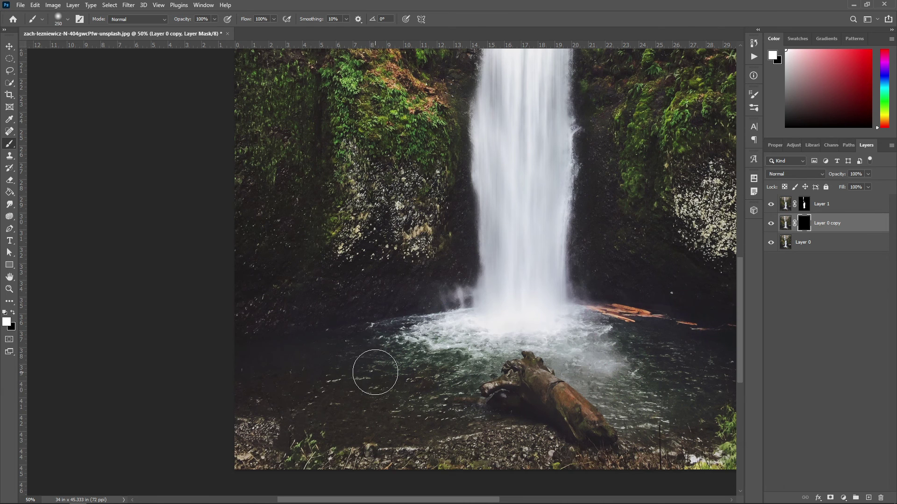
key(bracketright)
key(bracketright)
mouse_move(383, 364)
mouse_down()
mouse_move(238, 381)
mouse_move(292, 387)
mouse_move(339, 404)
mouse_move(429, 400)
mouse_move(433, 367)
mouse_move(460, 341)
mouse_move(553, 330)
mouse_move(640, 383)
mouse_move(683, 388)
mouse_up()
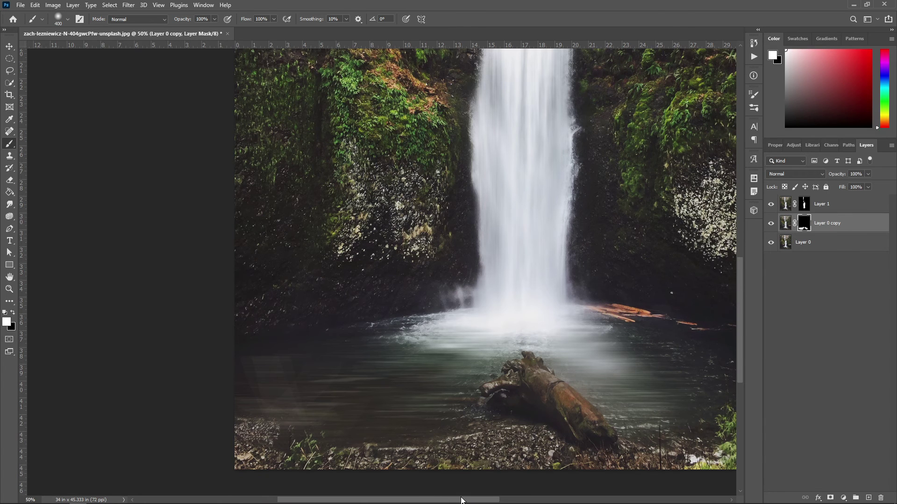
drag(469, 500, 519, 501)
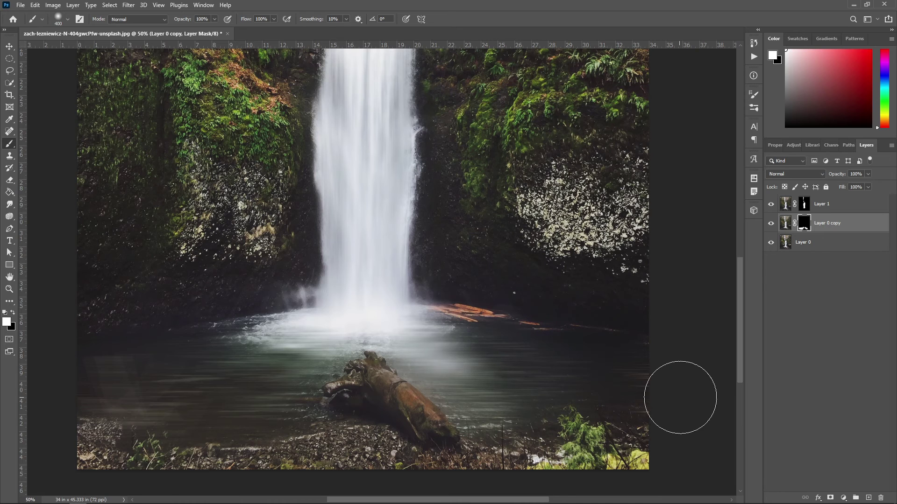
drag(677, 394, 528, 380)
key(bracketleft)
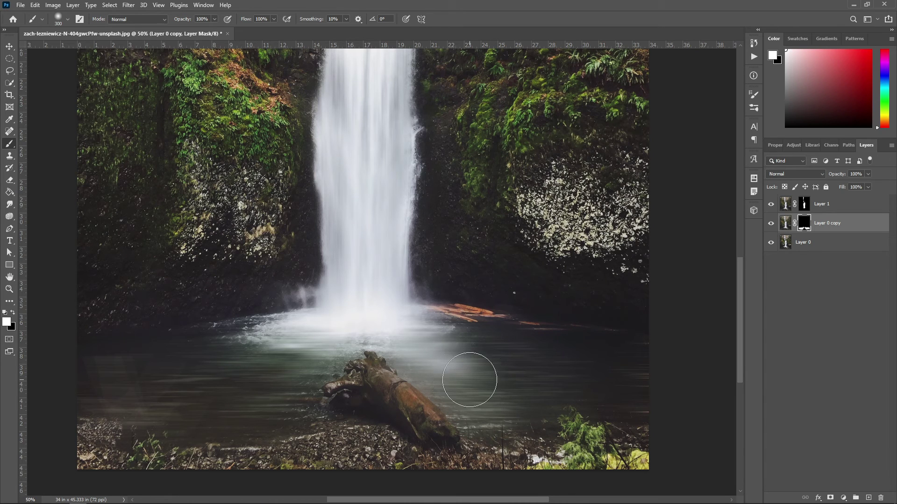
key(bracketleft)
key(bracketleft)
key(bracketleft)
key(bracketleft)
drag(350, 347, 301, 401)
key(bracketleft)
key(bracketleft)
key(bracketleft)
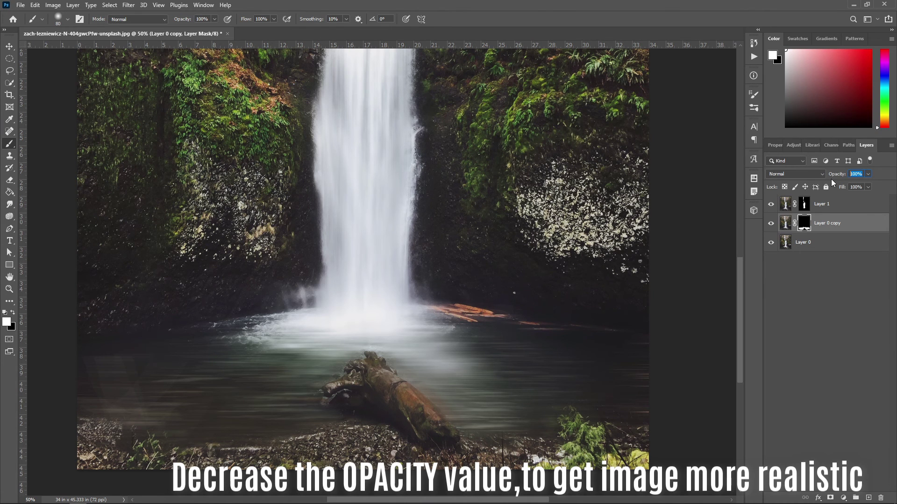
Set Layer 0 copy's opacity to 75% and zoom out to view the whole image.
text(75)
click(10, 289)
alt+click(376, 320)
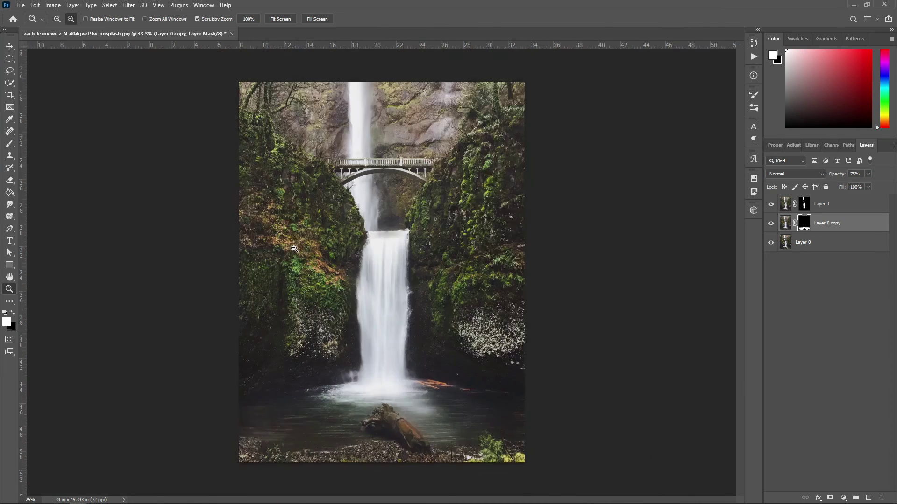
click(375, 321)
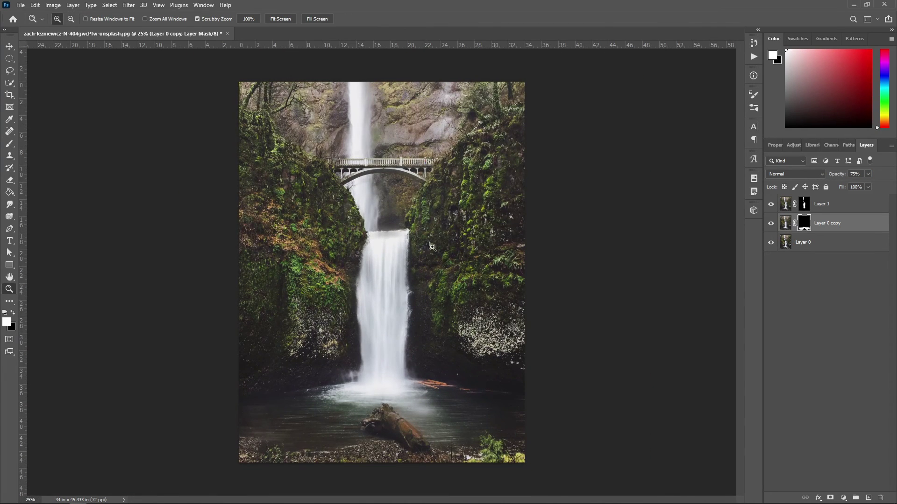
Group Layer 1 and Layer 0 copy into Group 1 and toggle its visibility for before/after.
shift+click(832, 206)
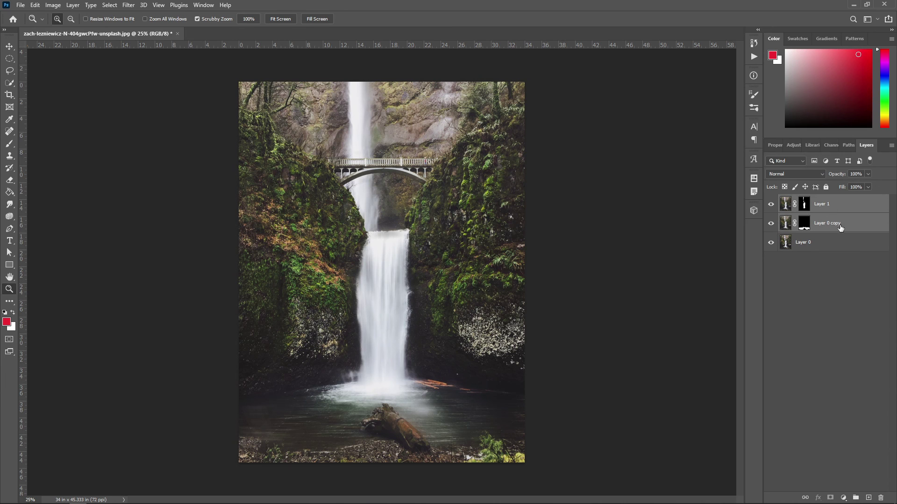
key(ctrl+g)
click(771, 201)
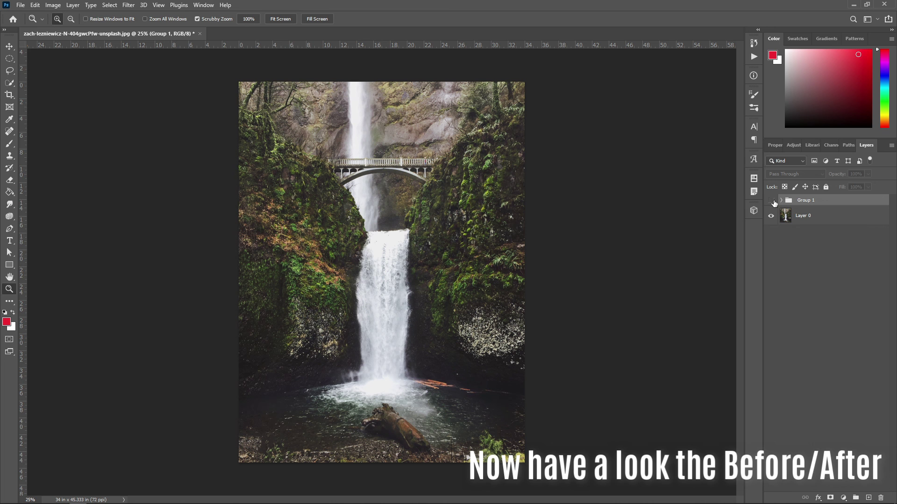
click(771, 201)
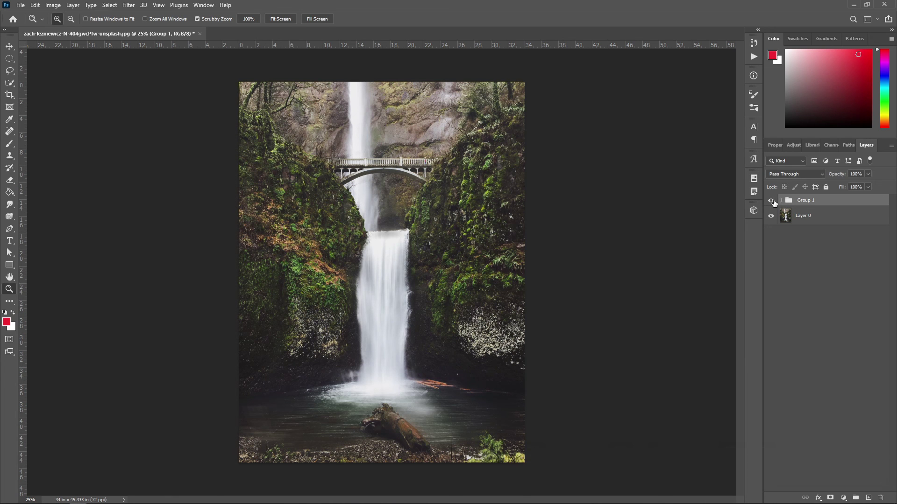
click(773, 202)
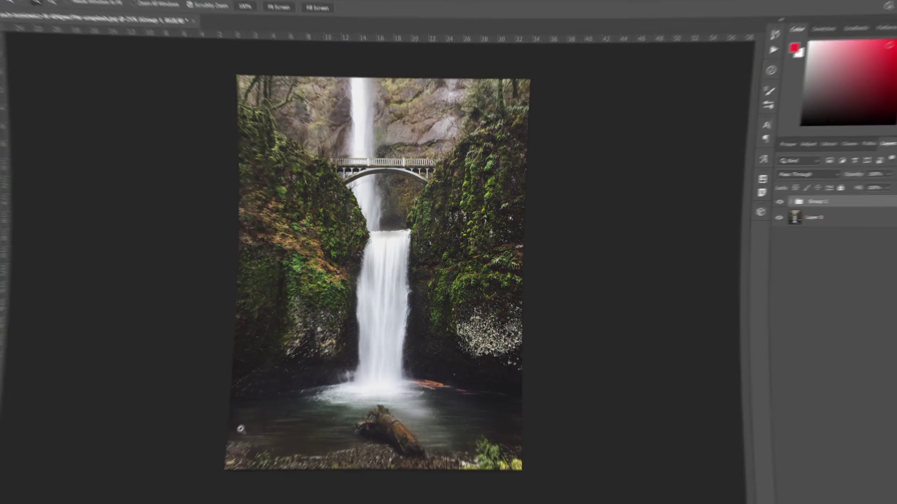